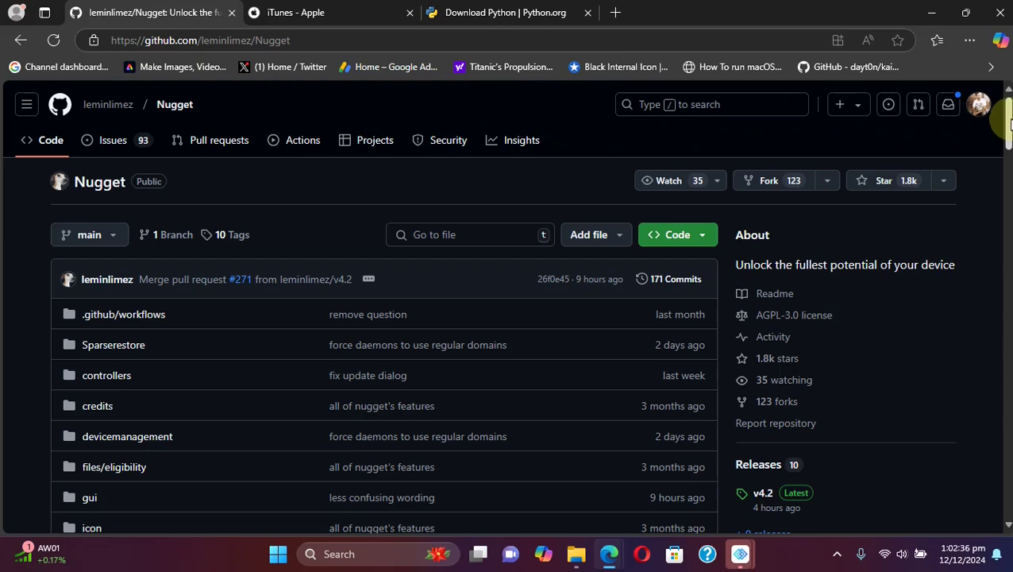
Open the Nugget v4.2 release page and scroll down to its five assets.
{"action": "scroll", "coordinate": [1010, 125], "scroll_direction": "down", "scroll_amount": 2}
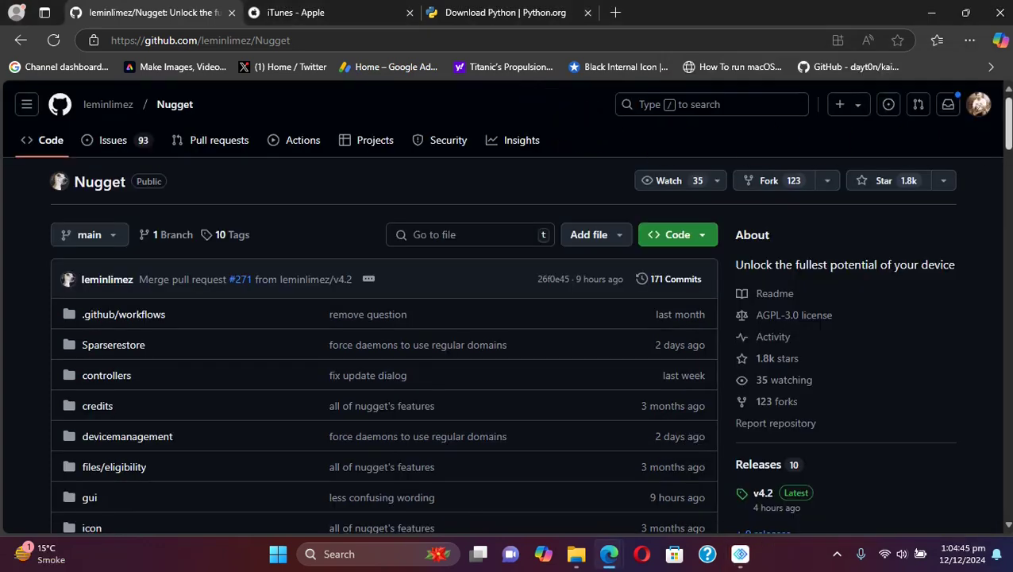
{"action": "scroll", "coordinate": [794, 317], "scroll_direction": "down", "scroll_amount": 2}
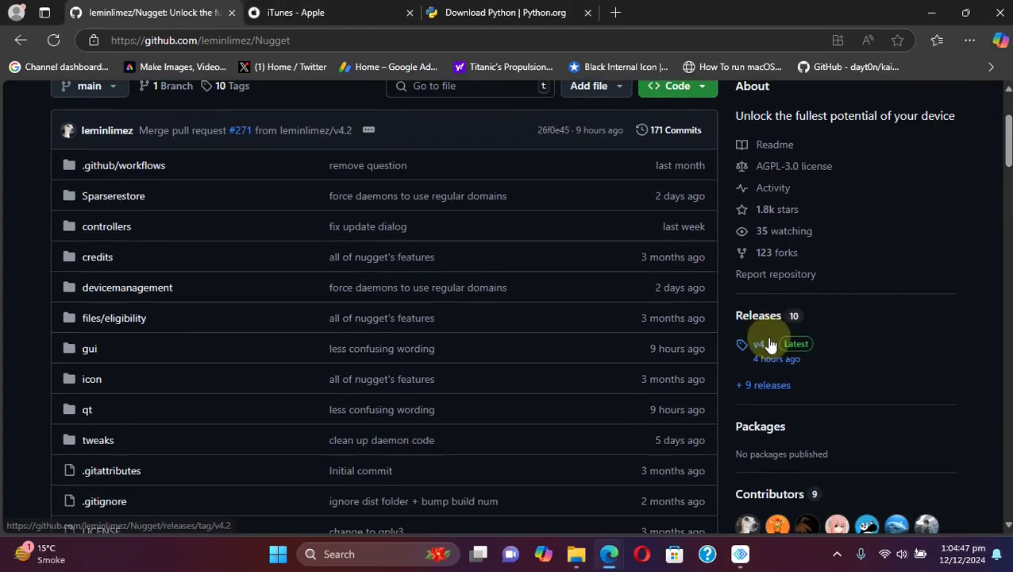
{"action": "left_click", "coordinate": [838, 342]}
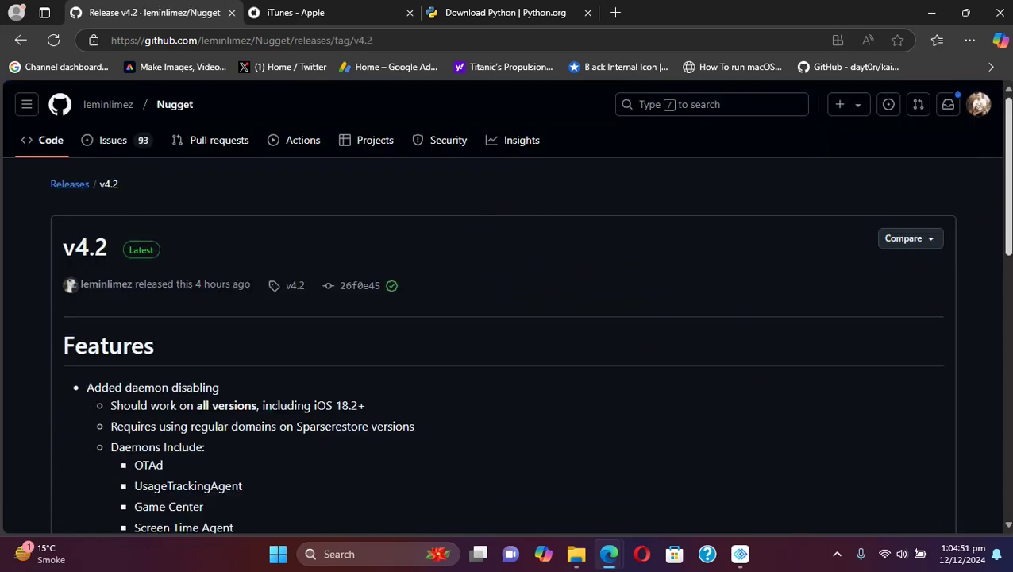
{"action": "scroll", "coordinate": [1005, 183], "scroll_direction": "down", "scroll_amount": 2}
{"action": "left_click_drag", "start_coordinate": [1005, 183], "coordinate": [1001, 441]}
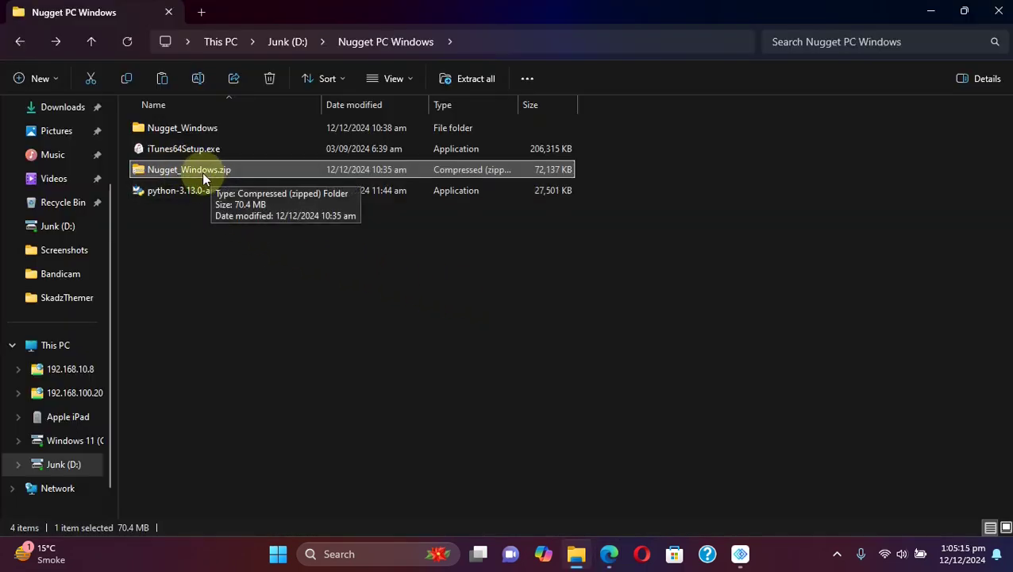
Start Extract All on Nugget_Windows.zip in Explorer, then cancel without extracting.
{"action": "right_click", "coordinate": [195, 173]}
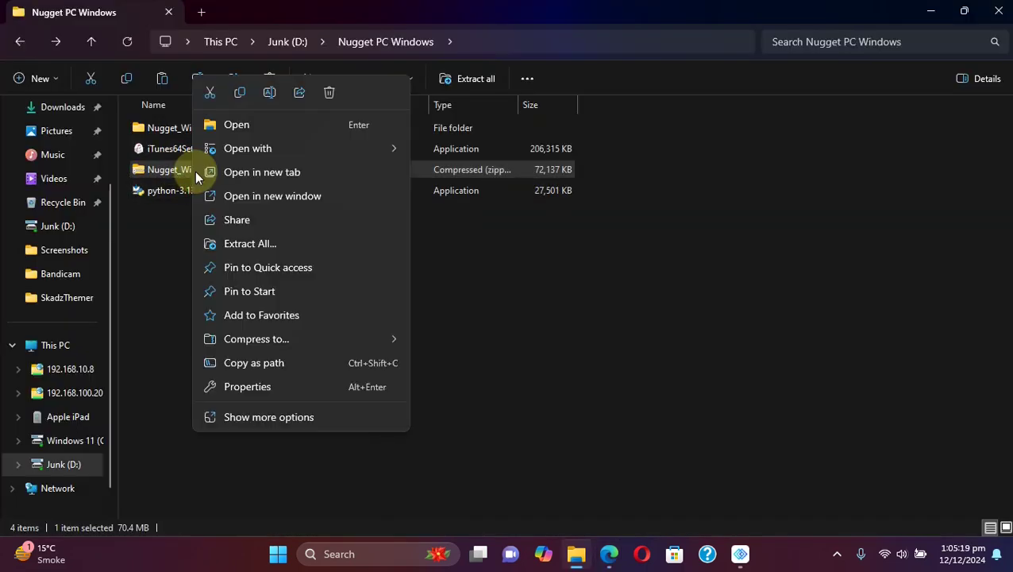
{"action": "left_click", "coordinate": [264, 247]}
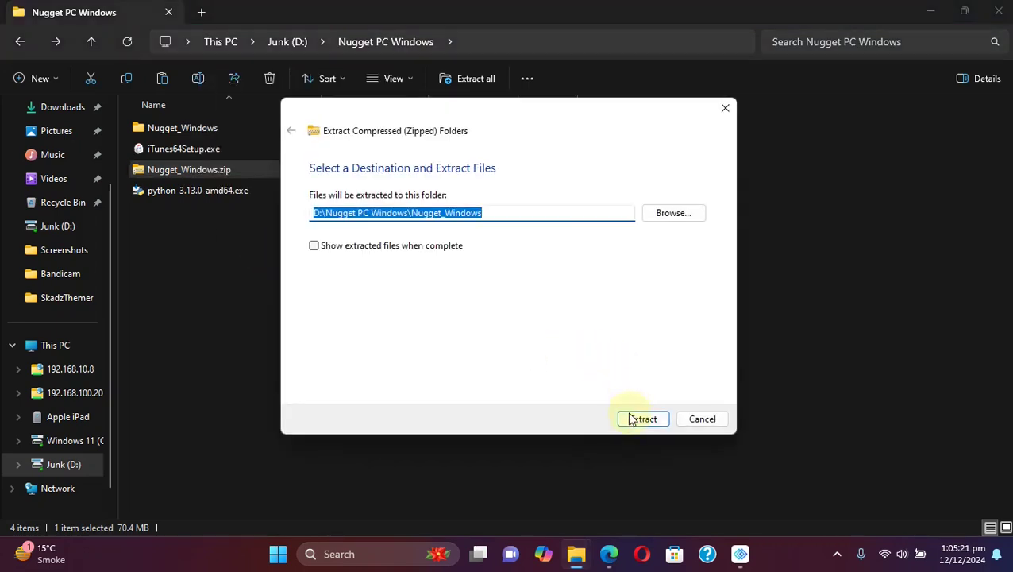
{"action": "left_click", "coordinate": [701, 419]}
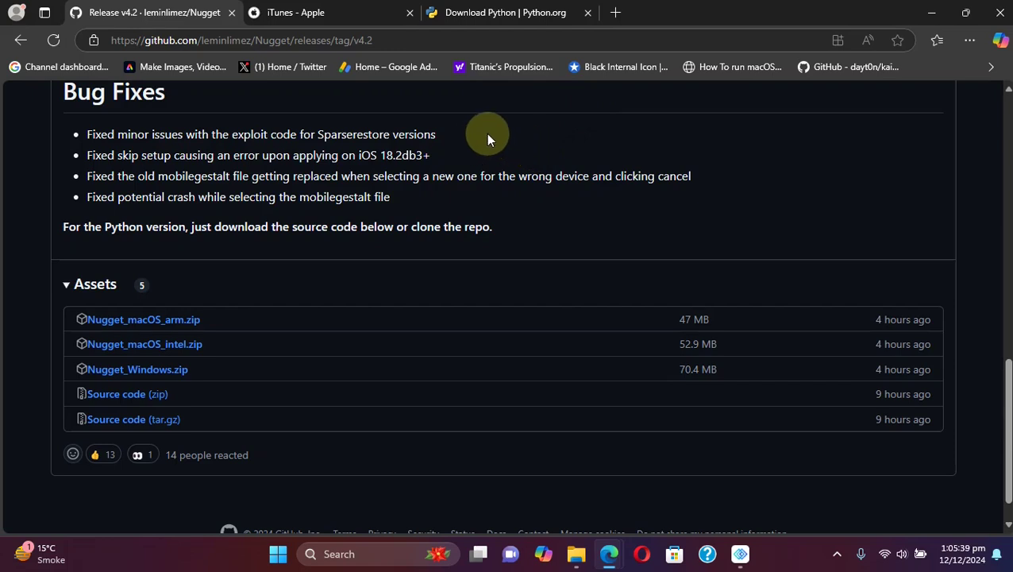
Check the iTunes for Windows 'Get it from Microsoft' page, then return to the Nugget README.
{"action": "left_click", "coordinate": [334, 14]}
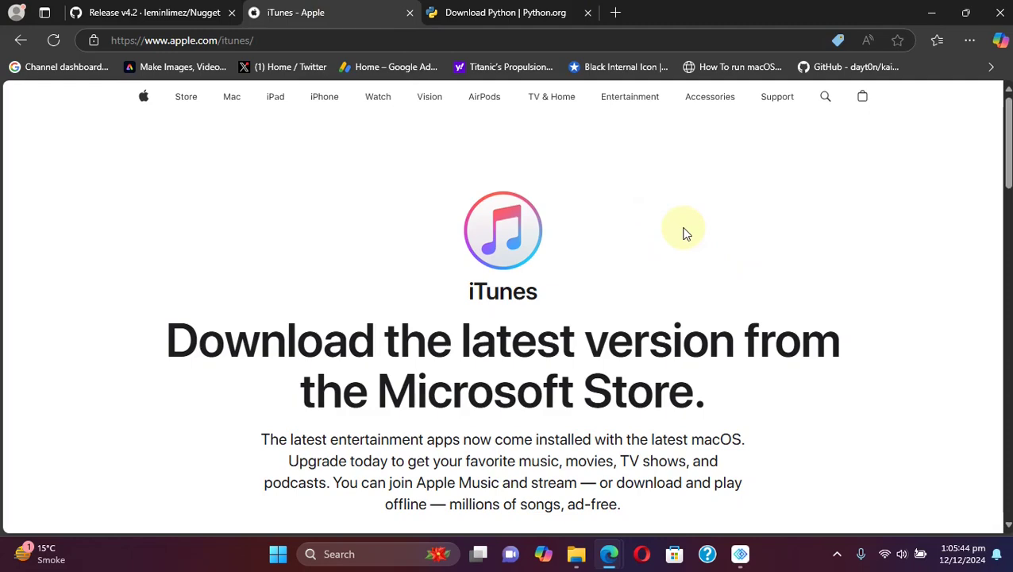
{"action": "left_click_drag", "start_coordinate": [1007, 119], "coordinate": [1007, 149]}
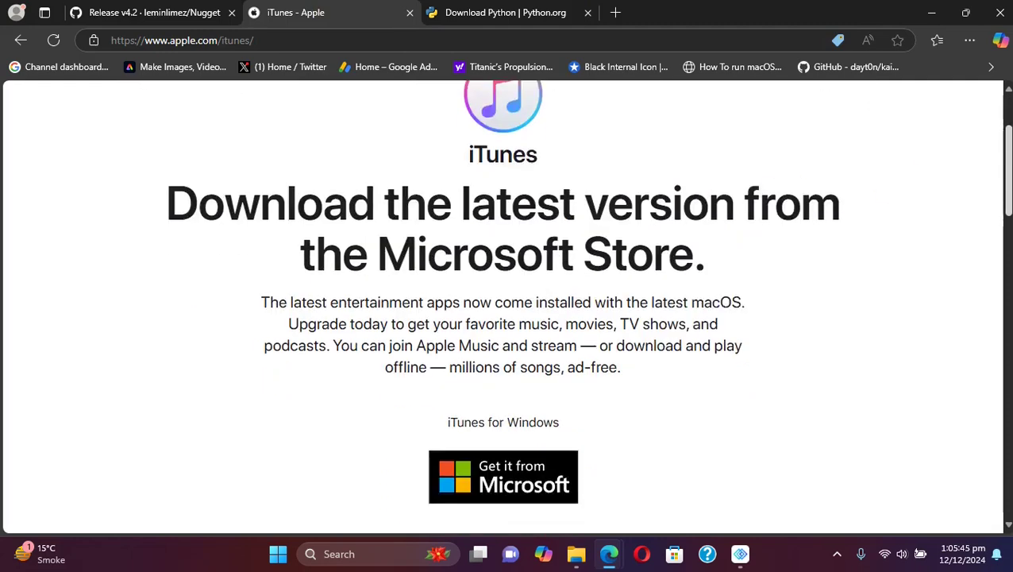
{"action": "scroll", "coordinate": [423, 326], "scroll_direction": "down", "scroll_amount": 10}
{"action": "scroll", "coordinate": [423, 325], "scroll_direction": "up", "scroll_amount": 2}
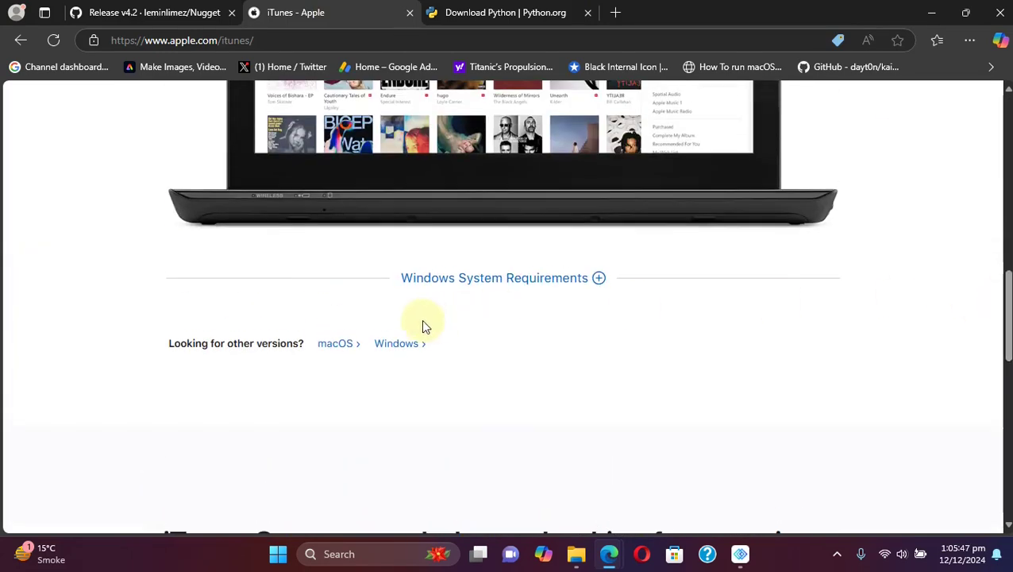
{"action": "key", "text": "ctrl+shift+Tab"}
{"action": "scroll", "coordinate": [1007, 199], "scroll_direction": "down", "scroll_amount": 8}
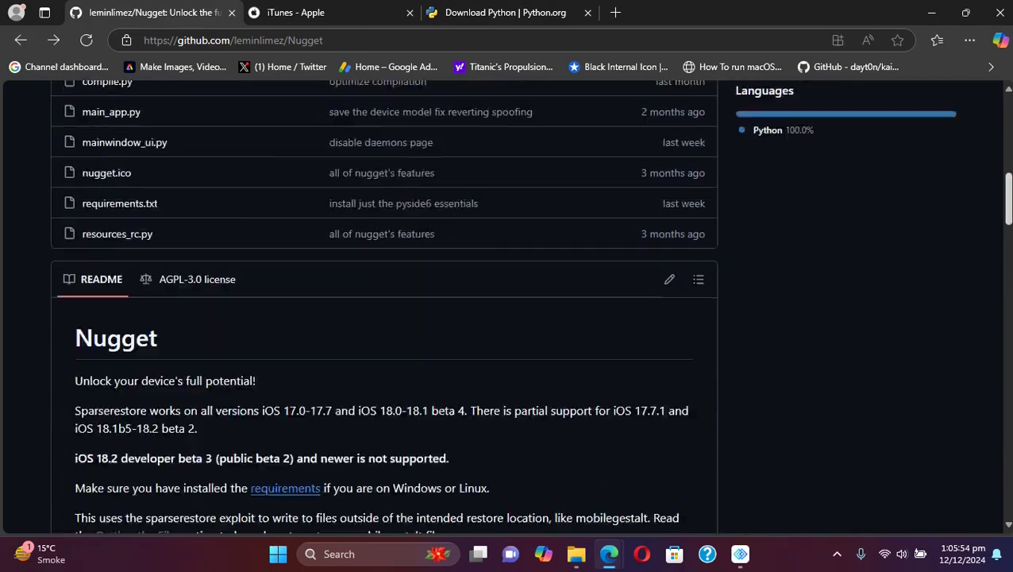
Look inside the _internal folder of Nugget_Windows\Nugget, then go back to the Nugget folder.
{"action": "left_click_drag", "start_coordinate": [1006, 198], "coordinate": [1007, 381]}
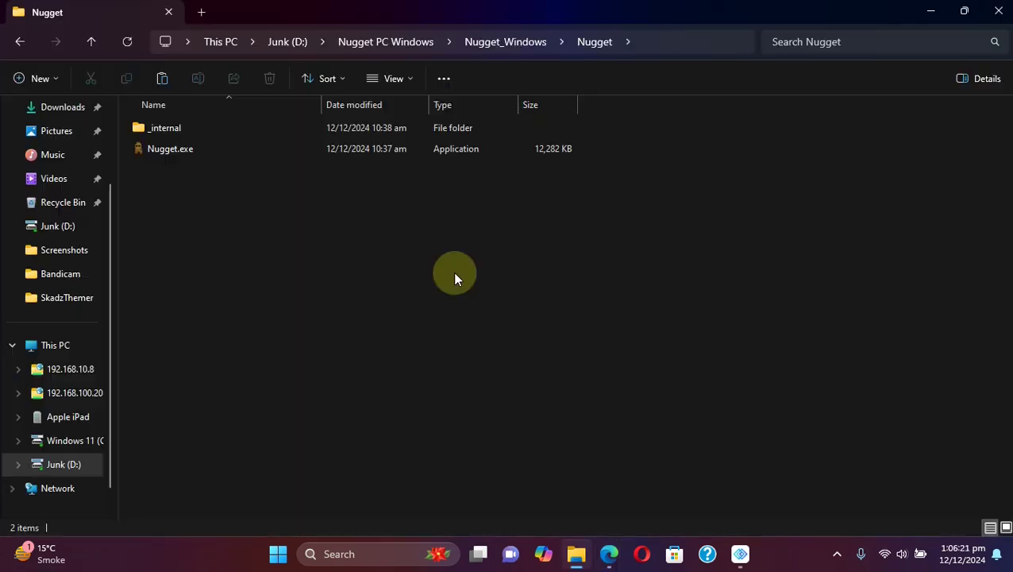
{"action": "double_click", "coordinate": [177, 128]}
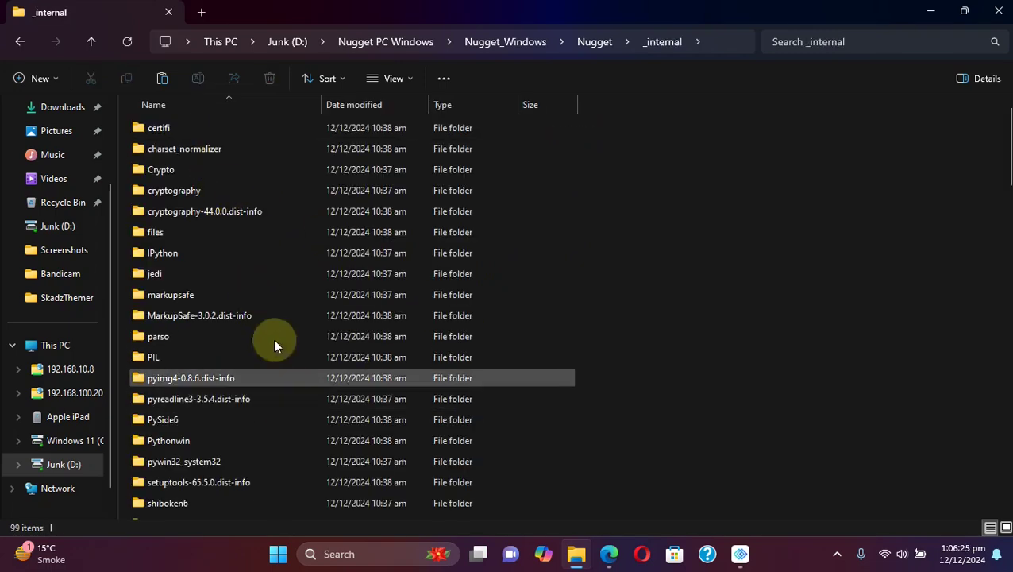
{"action": "left_click", "coordinate": [21, 42]}
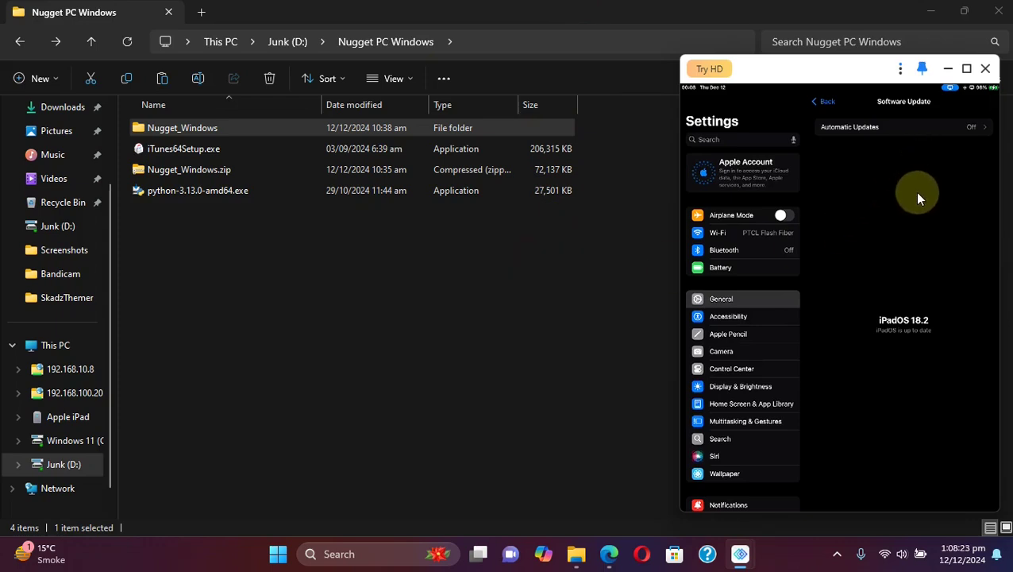
Run Nugget.exe from Nugget_Windows\Nugget as administrator so it detects the iPad on iOS 18.2.
{"action": "double_click", "coordinate": [177, 127]}
{"action": "left_click", "coordinate": [177, 154]}
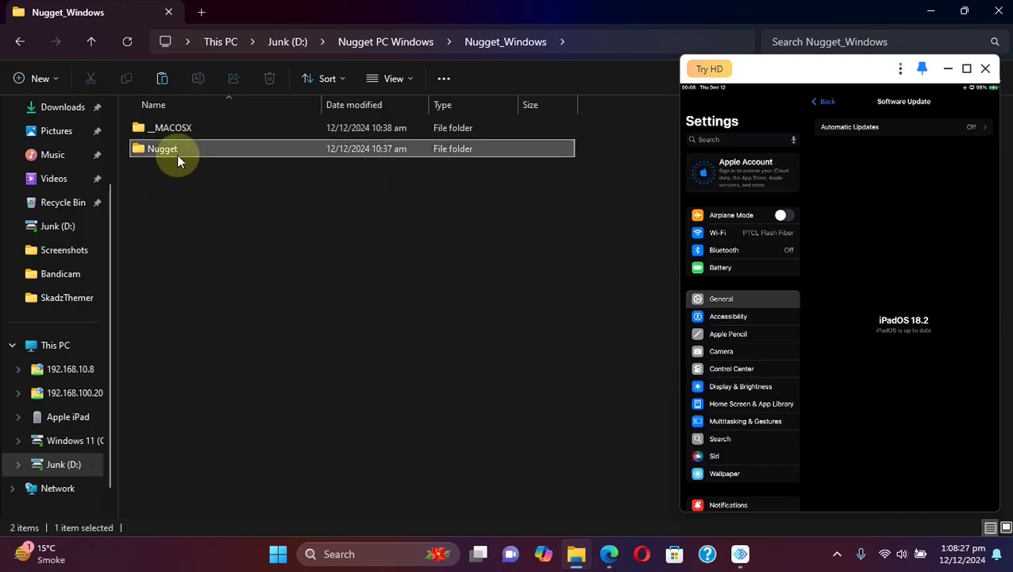
{"action": "double_click", "coordinate": [176, 154]}
{"action": "left_click", "coordinate": [174, 149]}
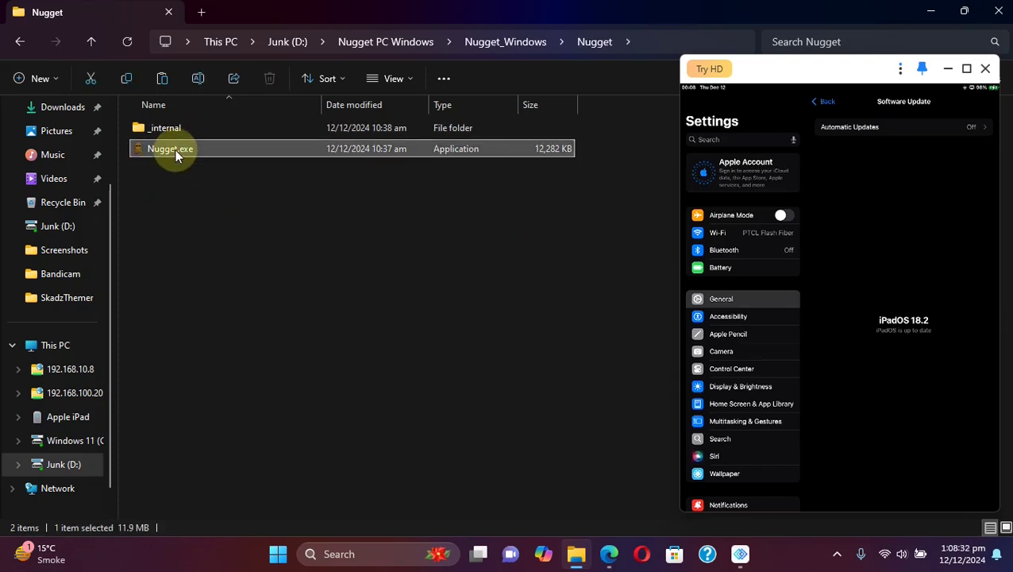
{"action": "right_click", "coordinate": [175, 149]}
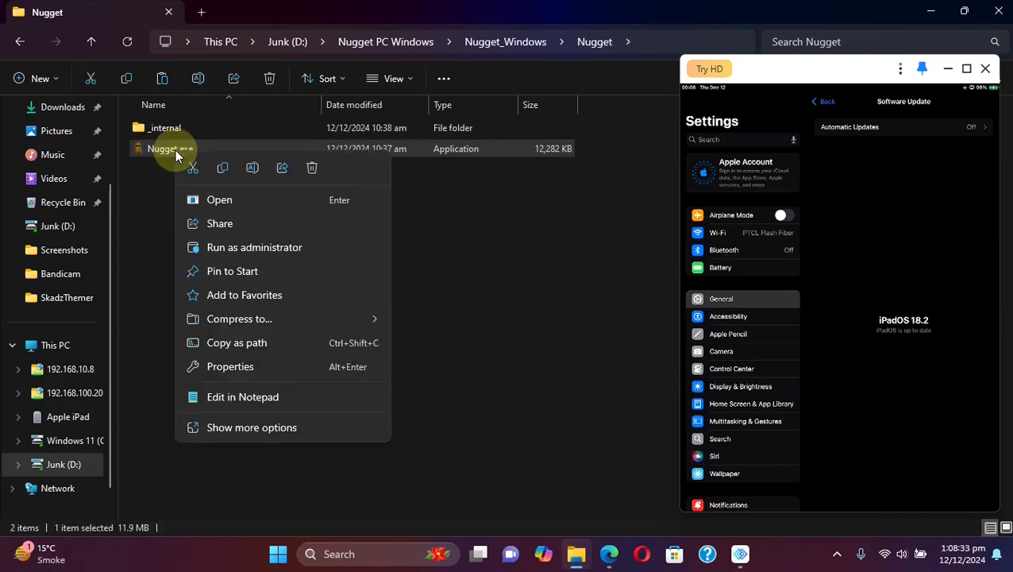
{"action": "left_click", "coordinate": [242, 248]}
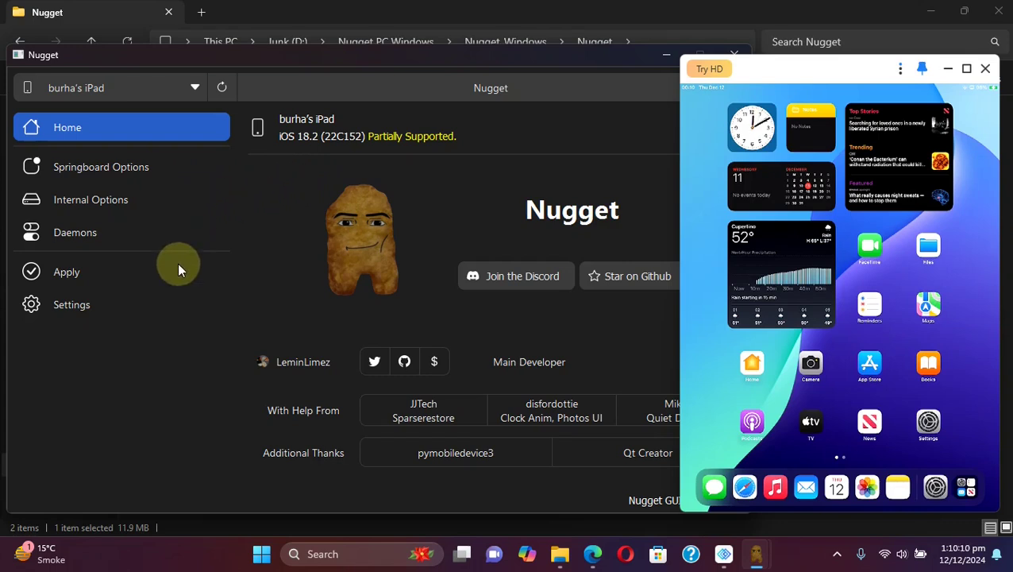
Browse the Daemons, Internal and Springboard pages, then enable Show Risky Tweak Options in Settings.
{"action": "left_click", "coordinate": [79, 234]}
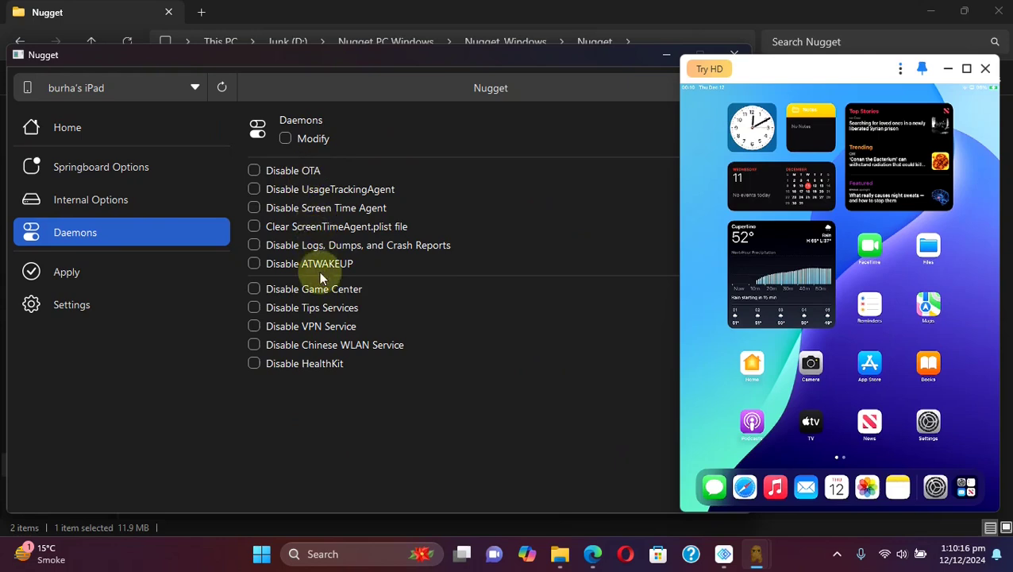
{"action": "left_click", "coordinate": [87, 198]}
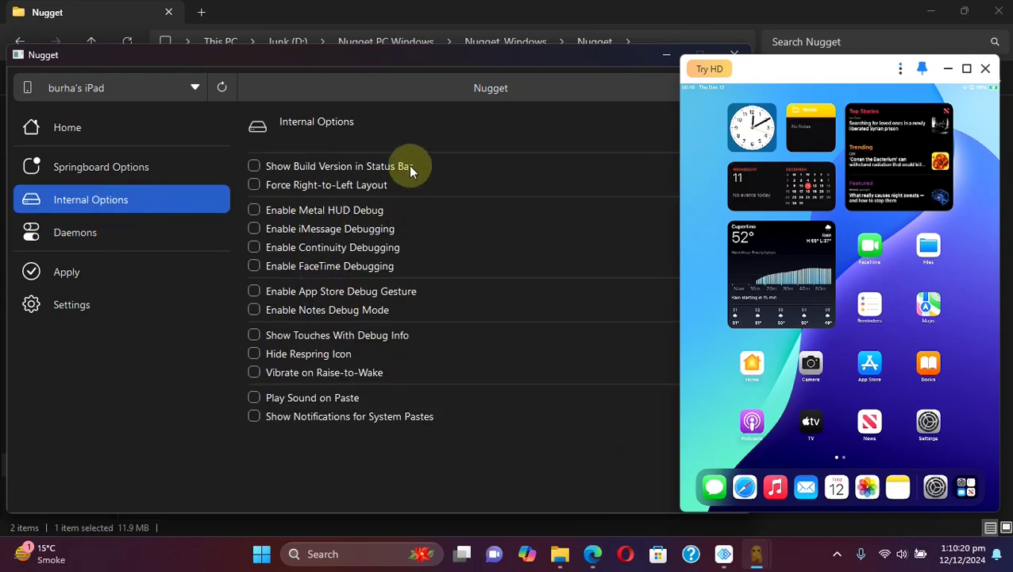
{"action": "left_click", "coordinate": [100, 170]}
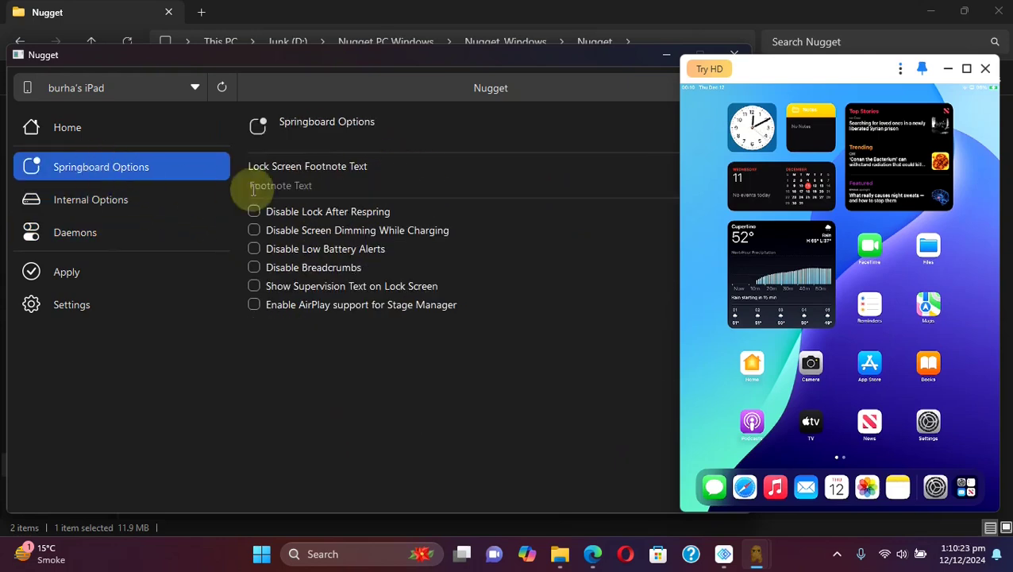
{"action": "left_click", "coordinate": [82, 311]}
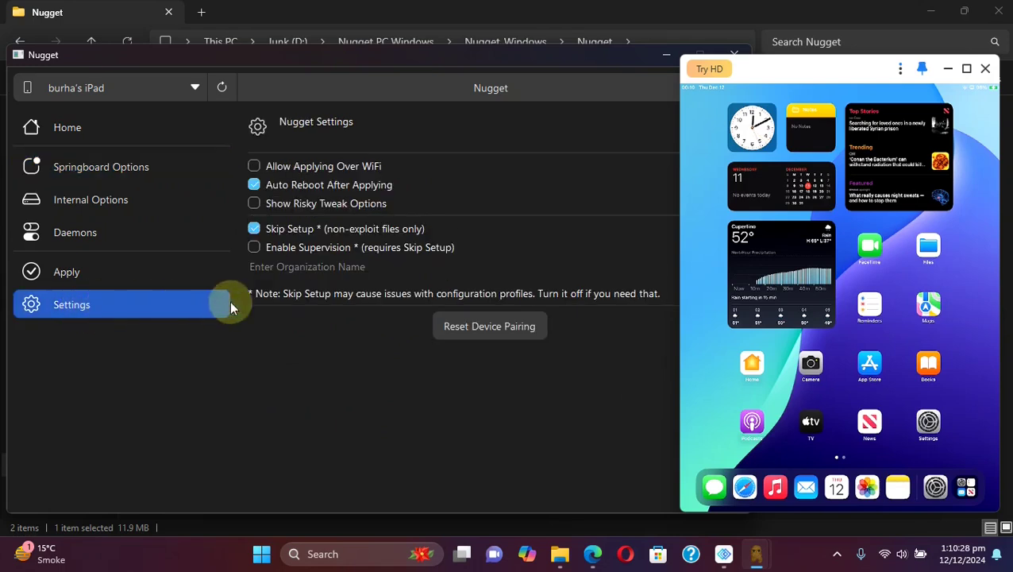
{"action": "left_click", "coordinate": [253, 203]}
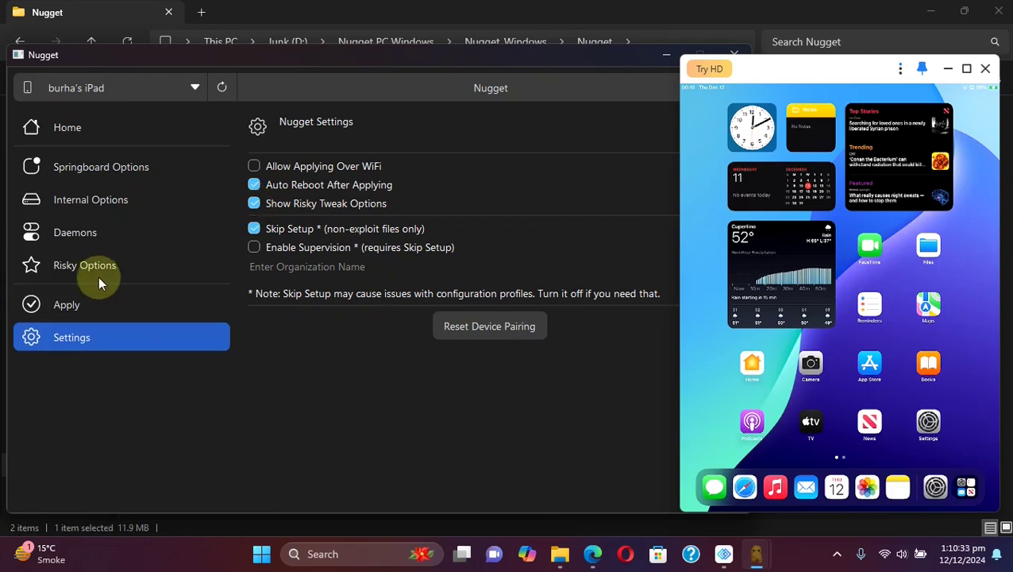
{"action": "left_click", "coordinate": [107, 272]}
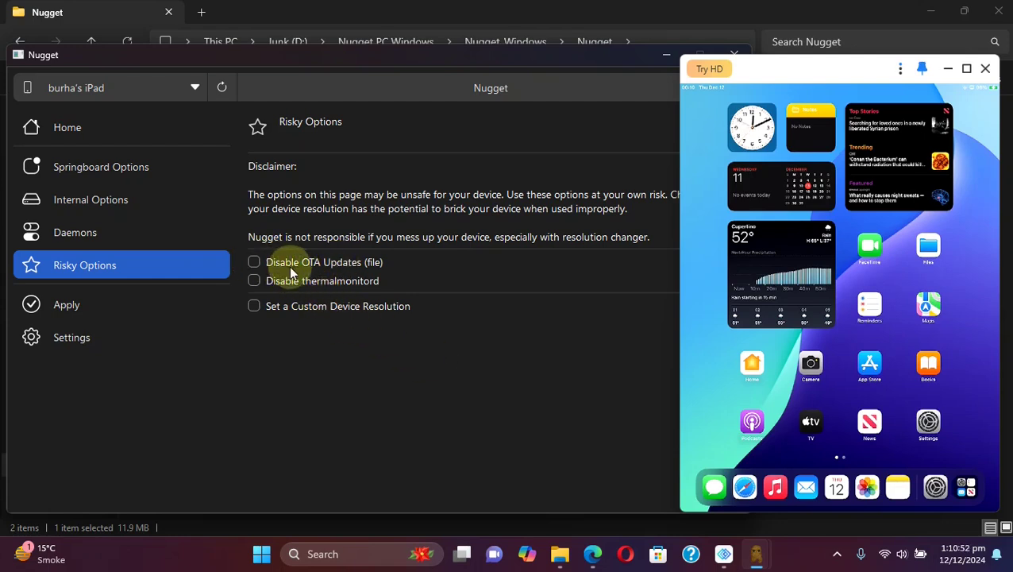
{"action": "left_click", "coordinate": [252, 280]}
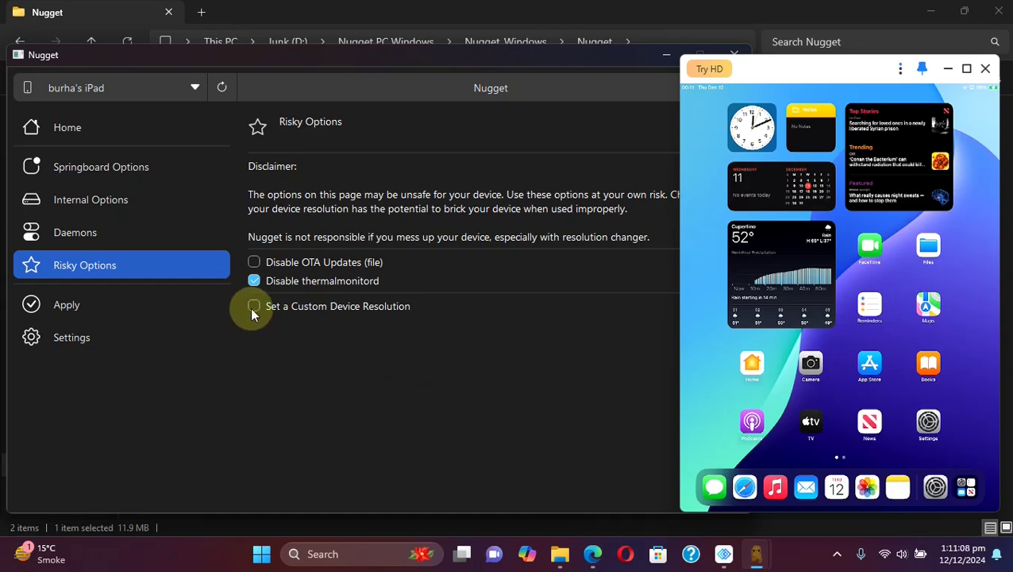
{"action": "left_click", "coordinate": [253, 307]}
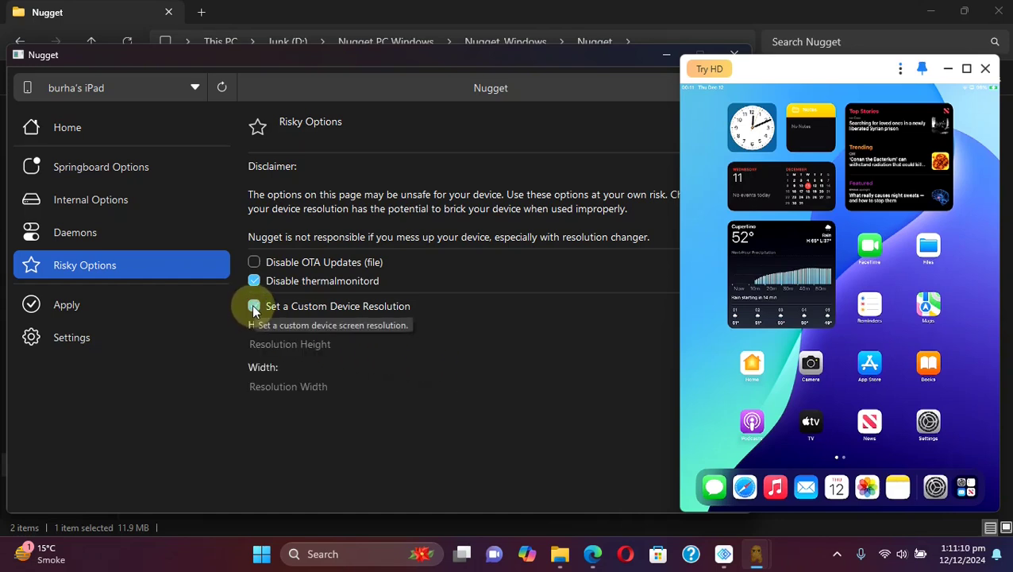
{"action": "left_click", "coordinate": [253, 307]}
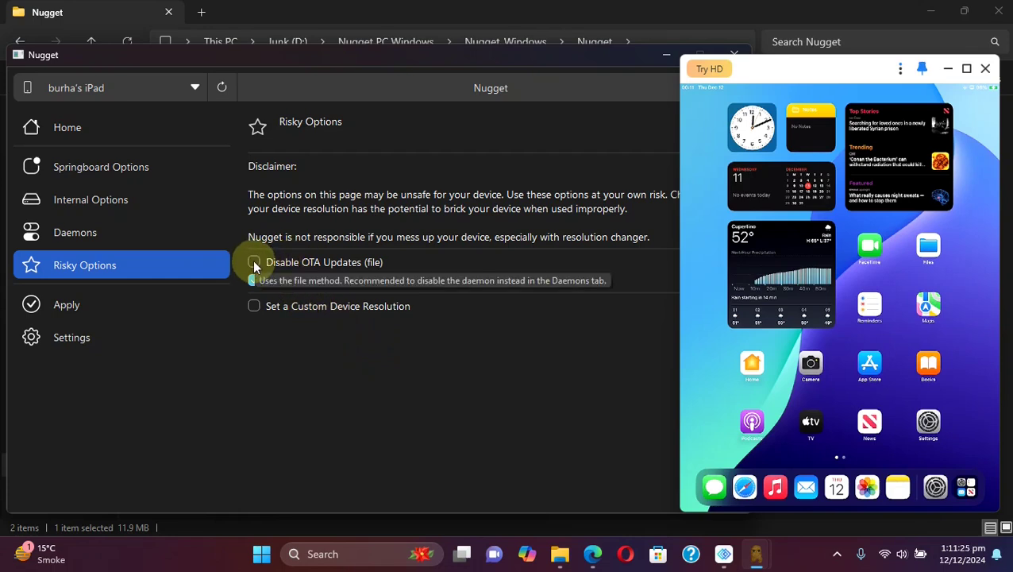
On the Daemons page, enable Modify and check Disable OTA.
{"action": "left_click", "coordinate": [78, 234]}
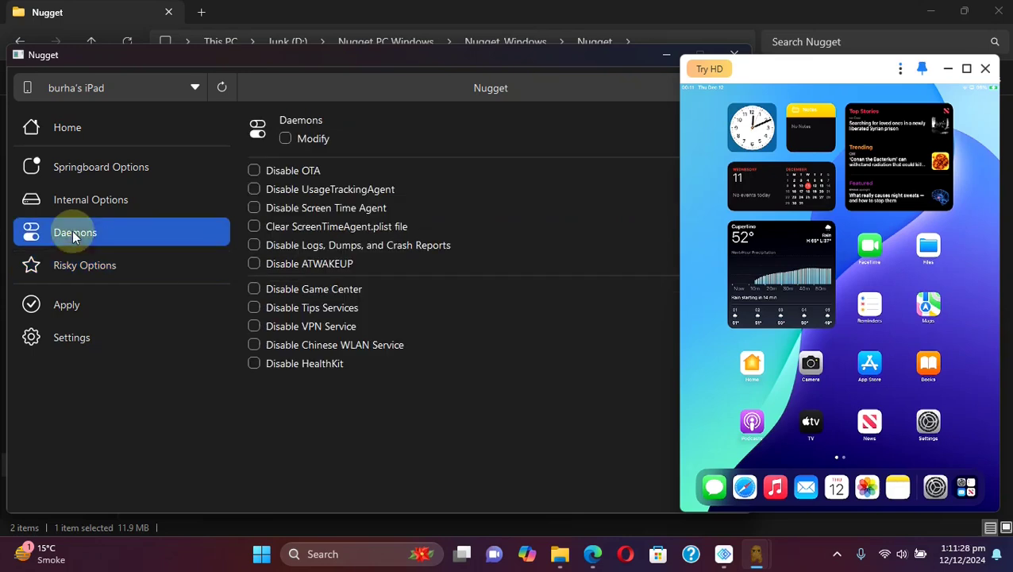
{"action": "left_click", "coordinate": [285, 138]}
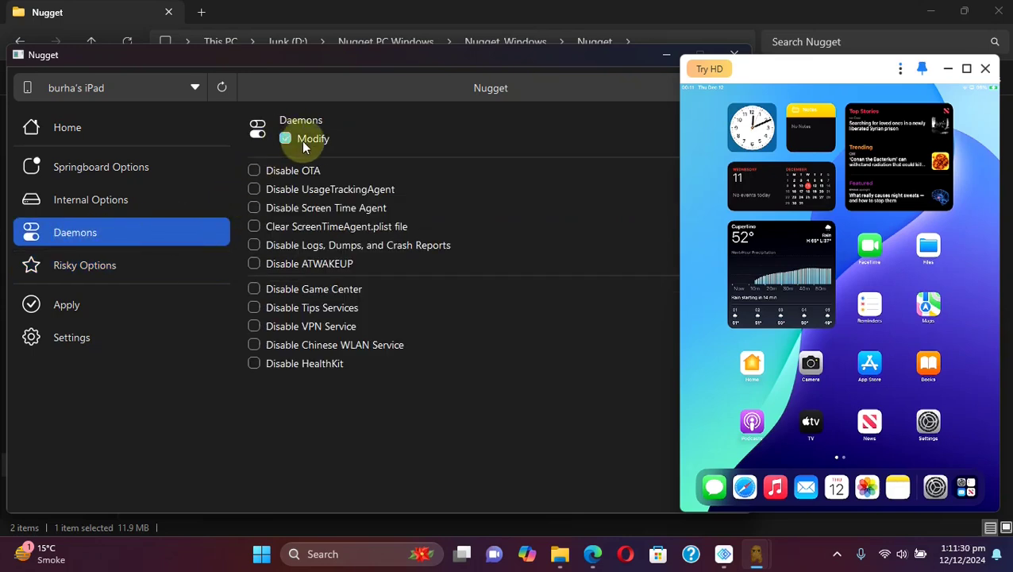
{"action": "left_click", "coordinate": [253, 170]}
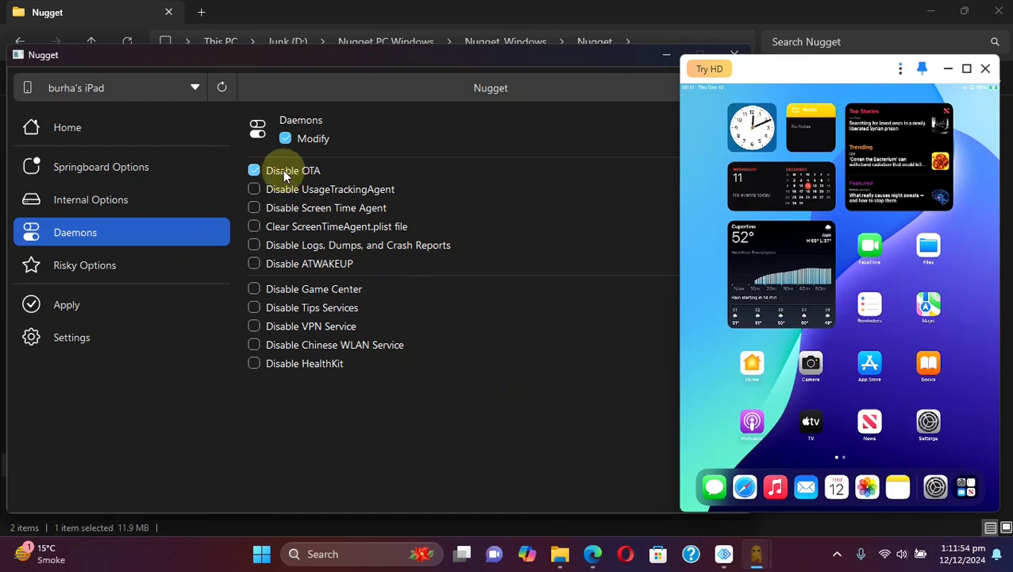
Check Show Build Version in Status Bar and Play Sound on Paste in Internal Options.
{"action": "left_click", "coordinate": [91, 205]}
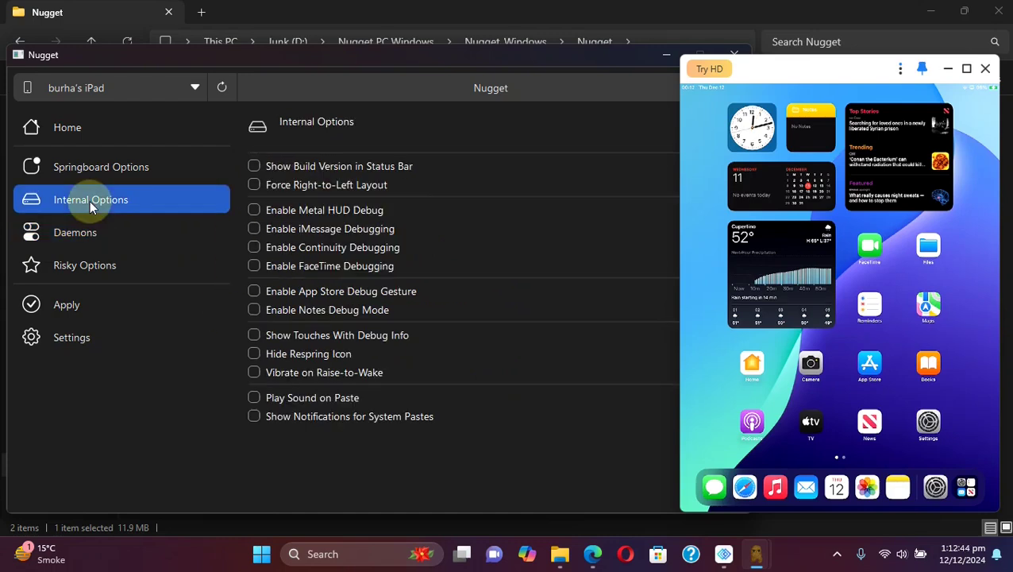
{"action": "left_click", "coordinate": [254, 167]}
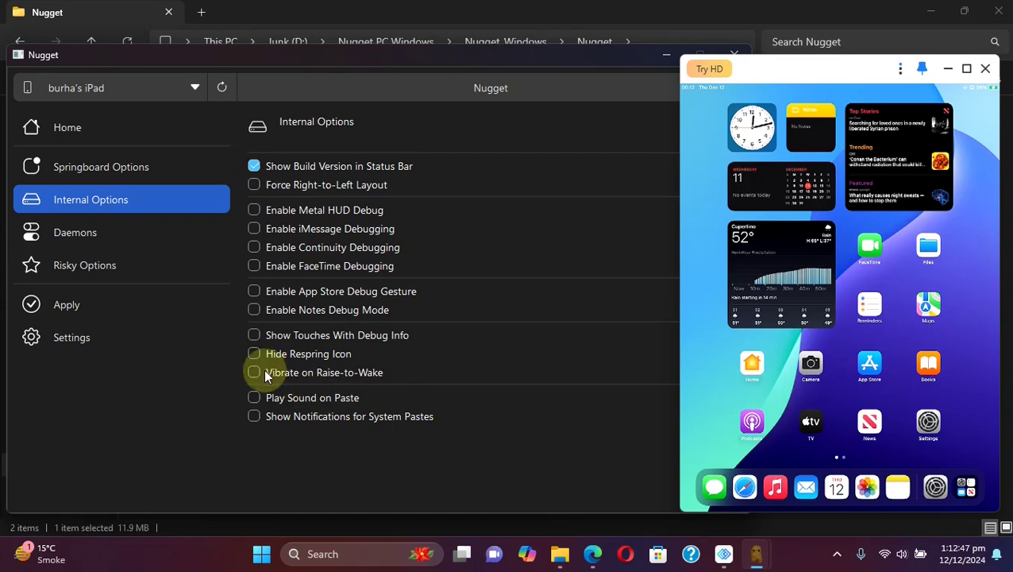
{"action": "left_click", "coordinate": [255, 399]}
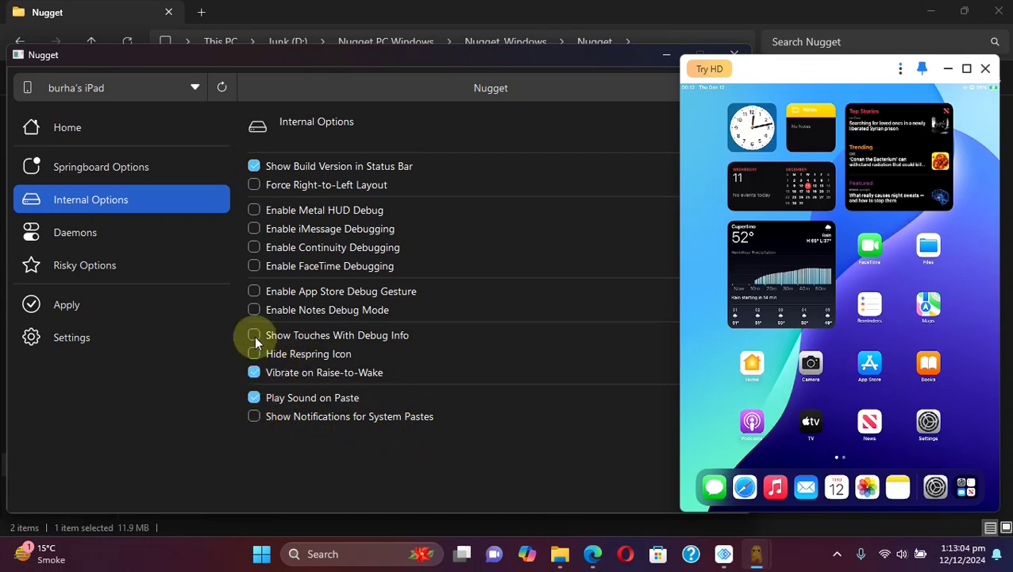
{"action": "left_click", "coordinate": [107, 166]}
Enter the owner's name as Lock Screen Footnote, check Show Supervision Text, Disable Low Battery Alerts, Disable Breadcrumbs.
{"action": "left_click", "coordinate": [285, 188]}
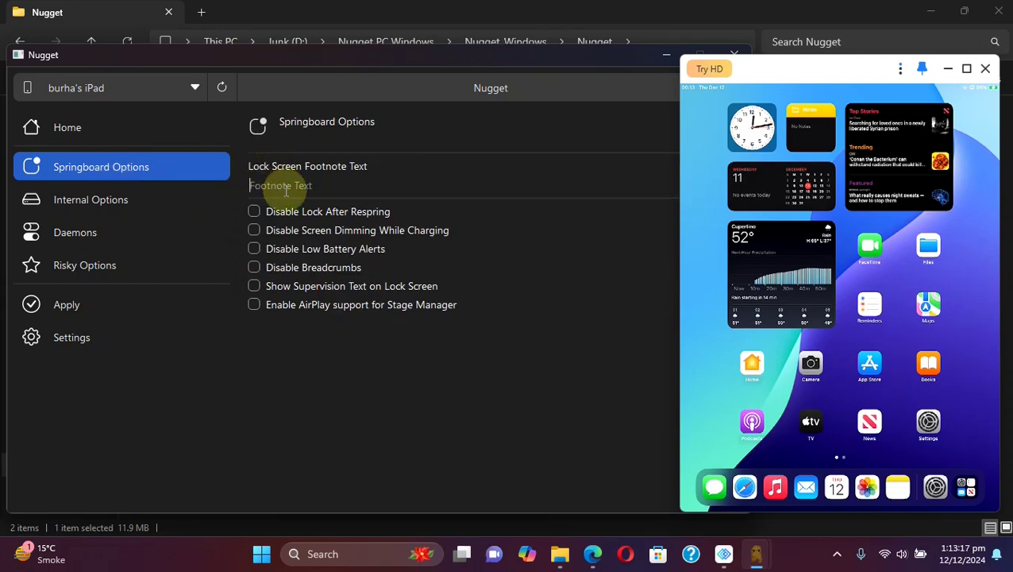
{"action": "type", "text": "Burhan"}
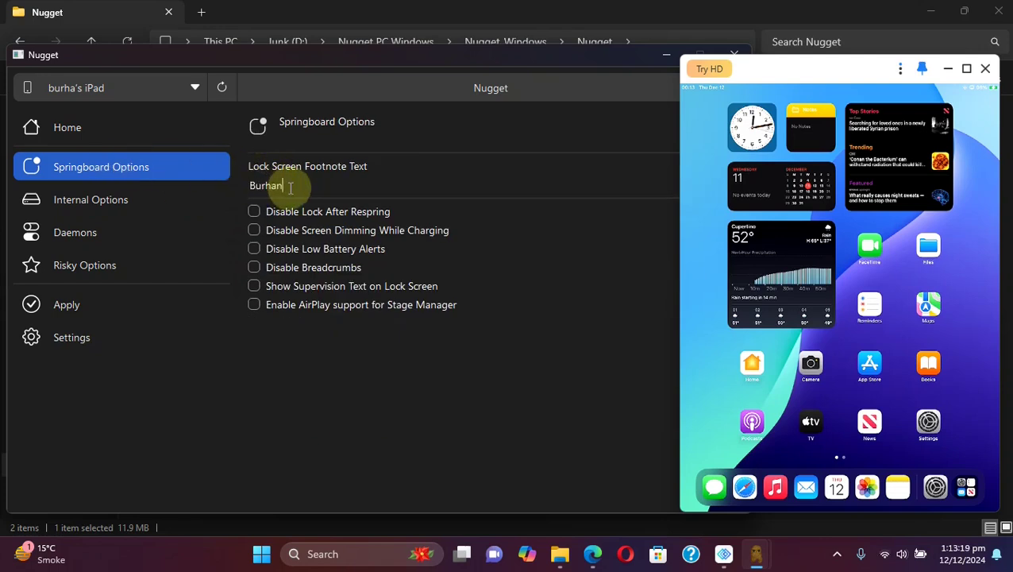
{"action": "type", "text": " Rana"}
{"action": "left_click", "coordinate": [253, 286]}
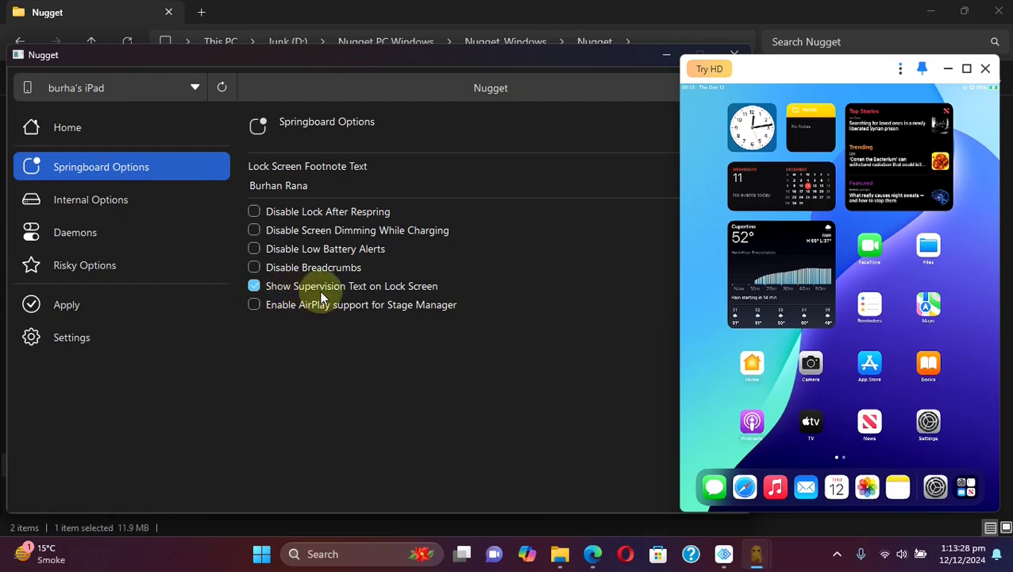
{"action": "left_click", "coordinate": [254, 248]}
{"action": "left_click", "coordinate": [253, 267]}
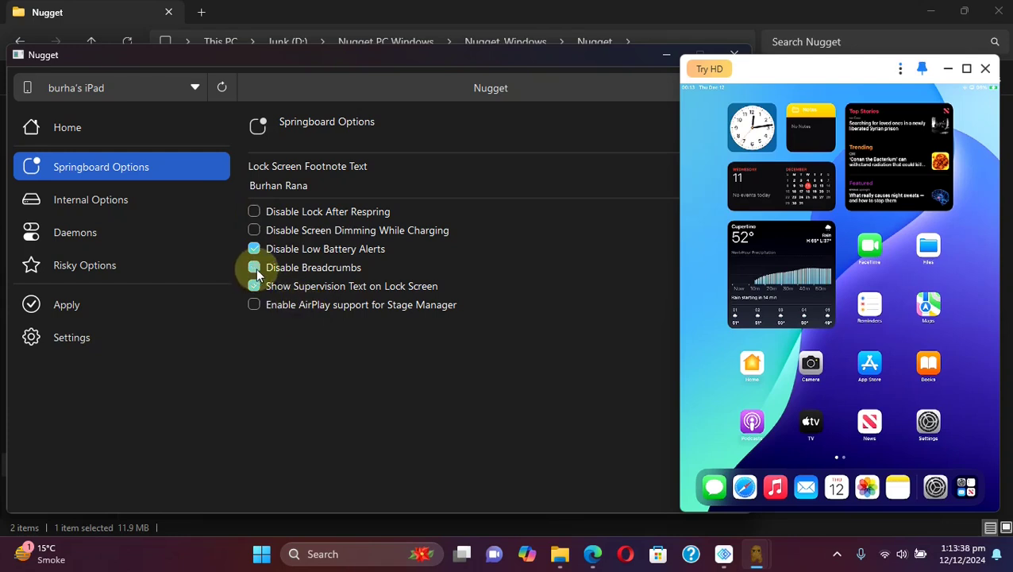
{"action": "left_click", "coordinate": [143, 347]}
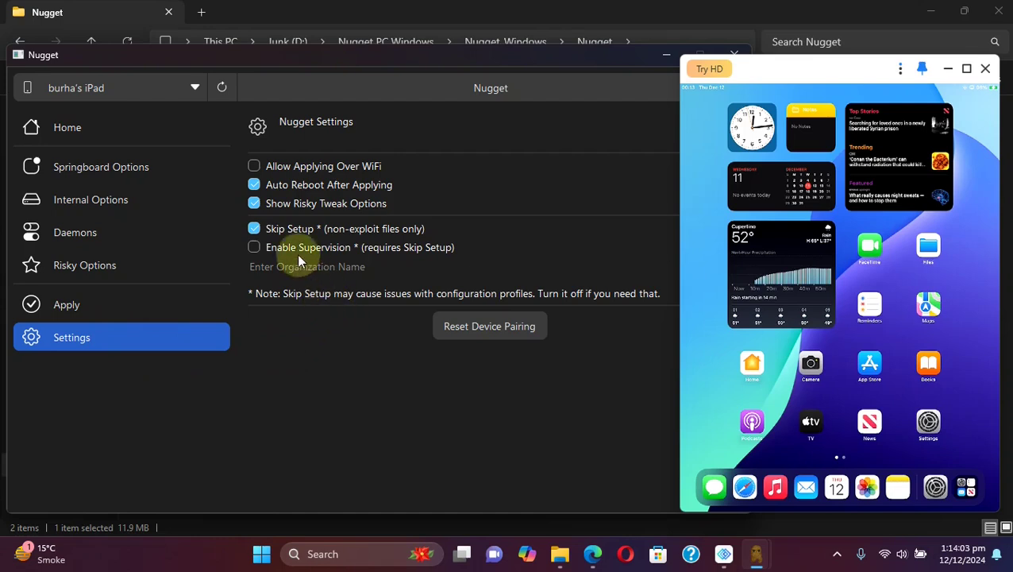
Check Enable Supervision and enter the owner's name as the Organization Name.
{"action": "left_click", "coordinate": [253, 247]}
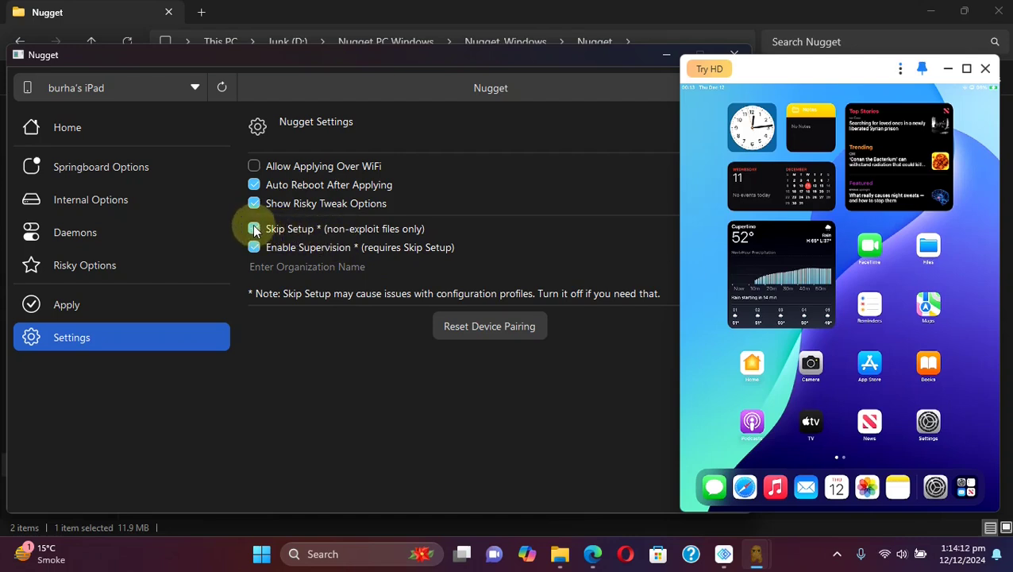
{"action": "left_click", "coordinate": [325, 270]}
{"action": "type", "text": "Burhan Rana"}
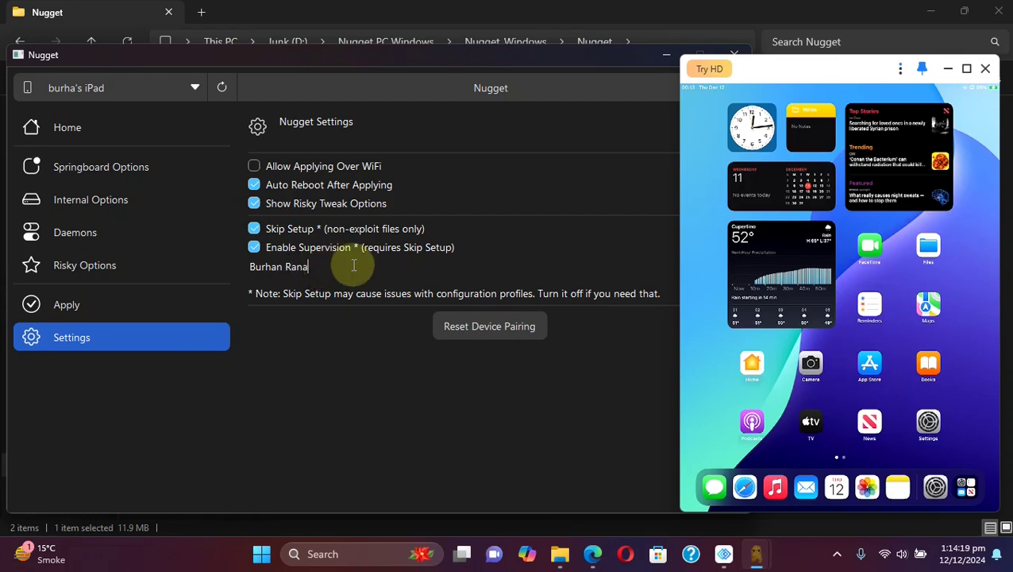
Apply the changes from the Apply page and confirm the Success restart message.
{"action": "left_click", "coordinate": [80, 306]}
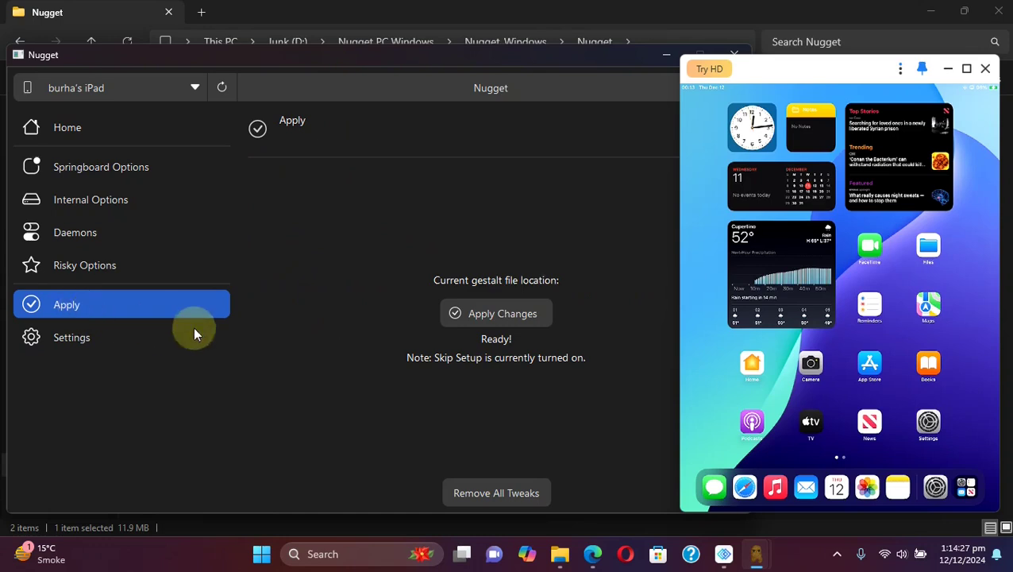
{"action": "left_click", "coordinate": [501, 316]}
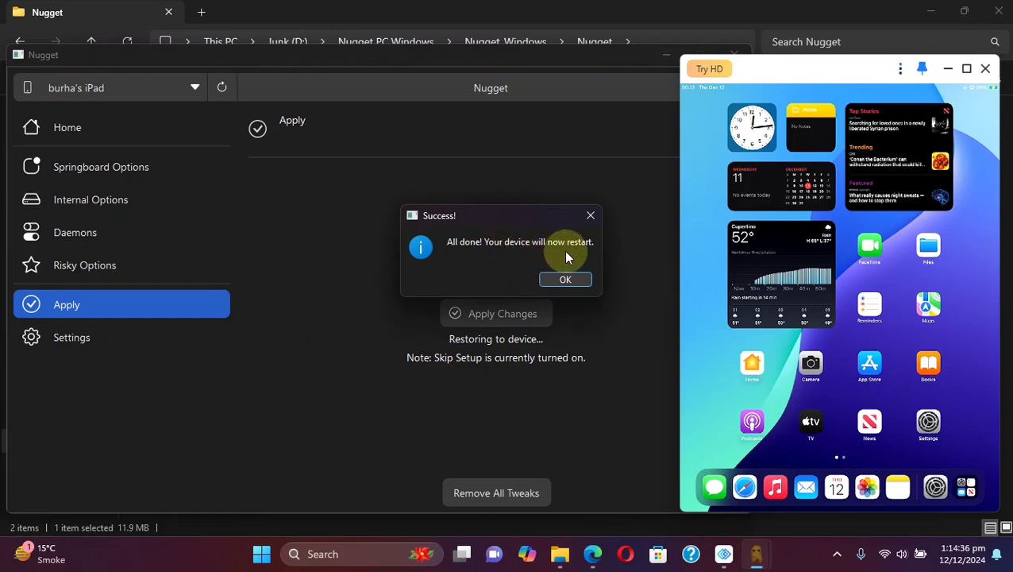
{"action": "left_click", "coordinate": [582, 279]}
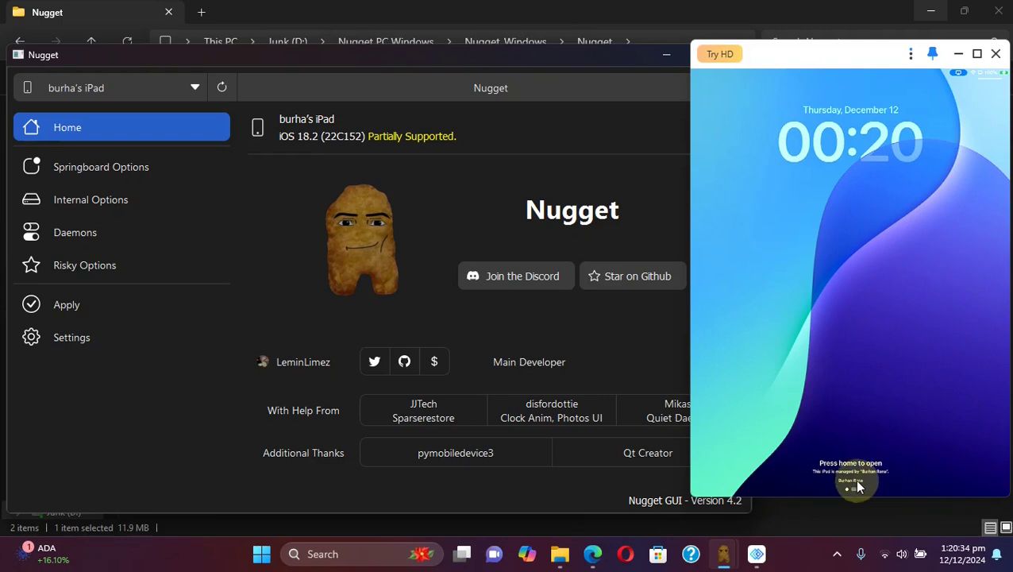
Swipe up on the mirrored lock screen to bring the restarted iPad to its home screen.
{"action": "left_click_drag", "start_coordinate": [877, 481], "coordinate": [848, 259]}
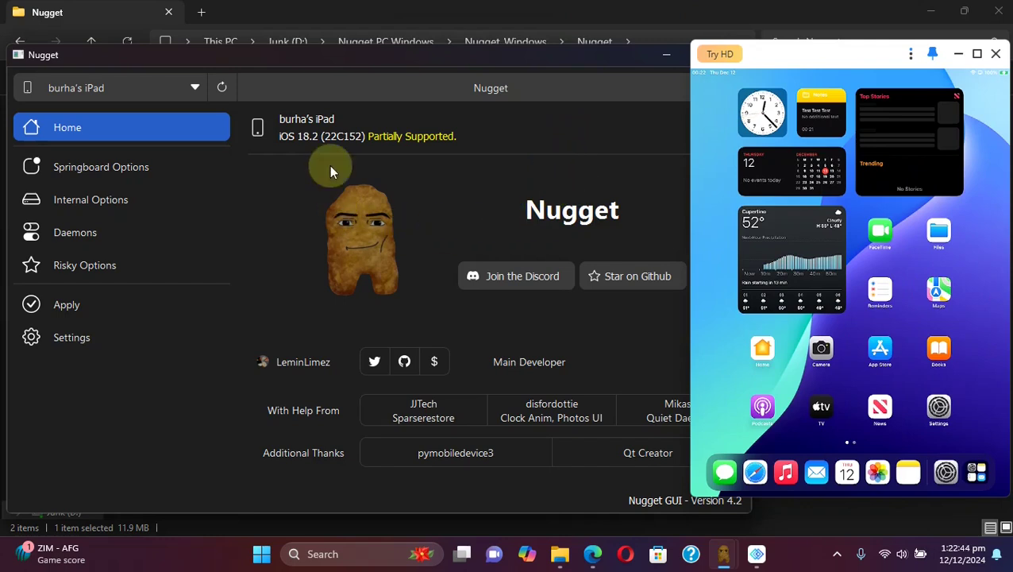
Use Remove All Tweaks on the Apply page and acknowledge the Success restart notice.
{"action": "left_click", "coordinate": [75, 306]}
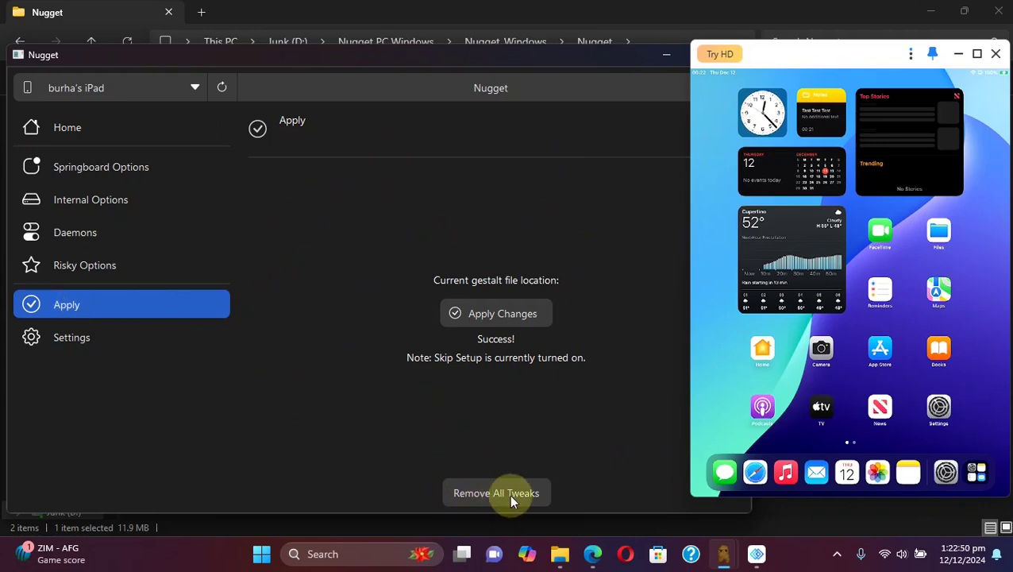
{"action": "left_click", "coordinate": [499, 493]}
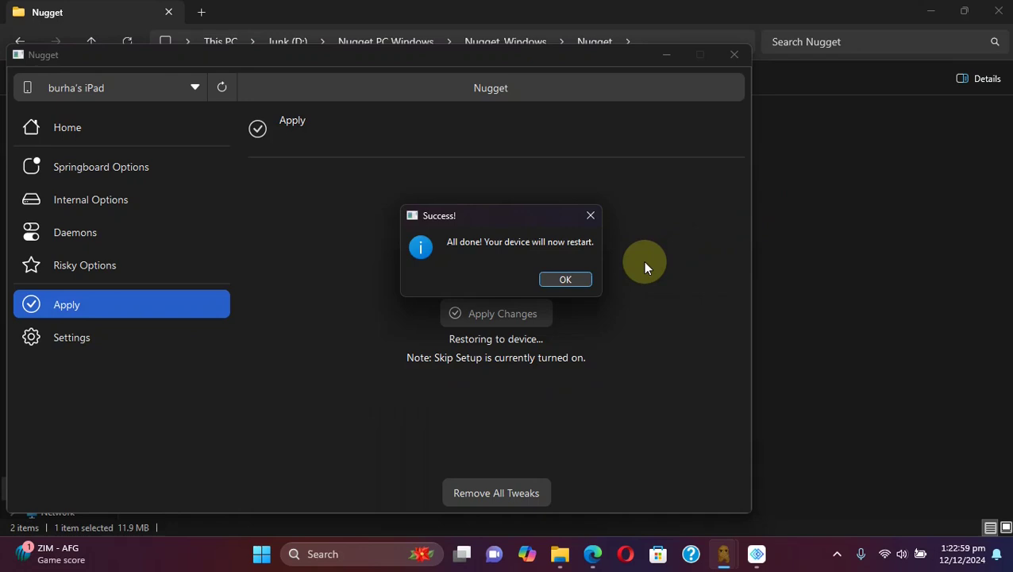
{"action": "left_click", "coordinate": [565, 281]}
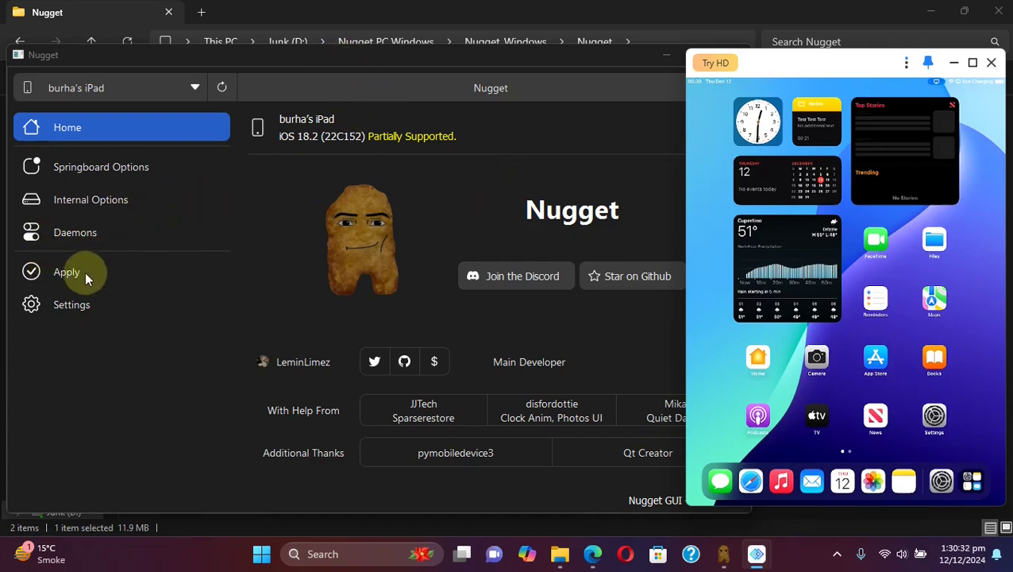
Untick Enable Supervision in Settings and apply the change from the Apply page.
{"action": "left_click", "coordinate": [63, 305]}
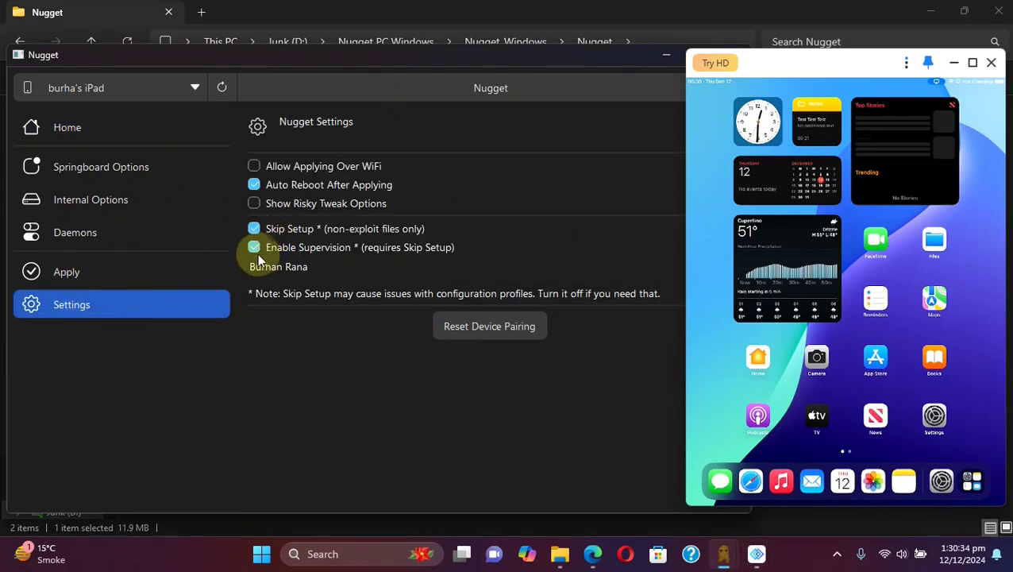
{"action": "left_click", "coordinate": [254, 247]}
{"action": "left_click", "coordinate": [72, 272]}
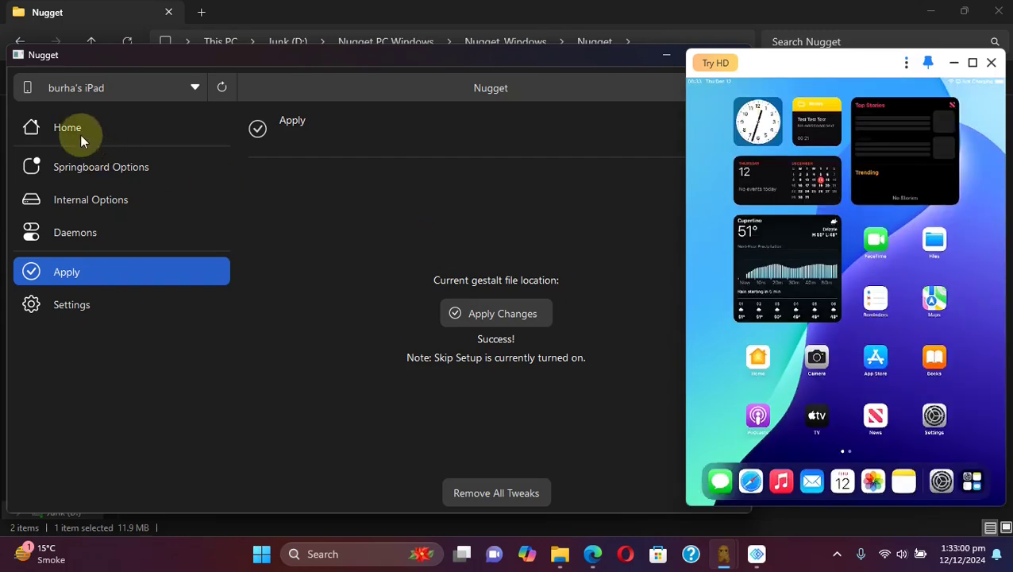
Show Nugget's Home overview and move the mirrored iPad to its second app page.
{"action": "left_click", "coordinate": [70, 124]}
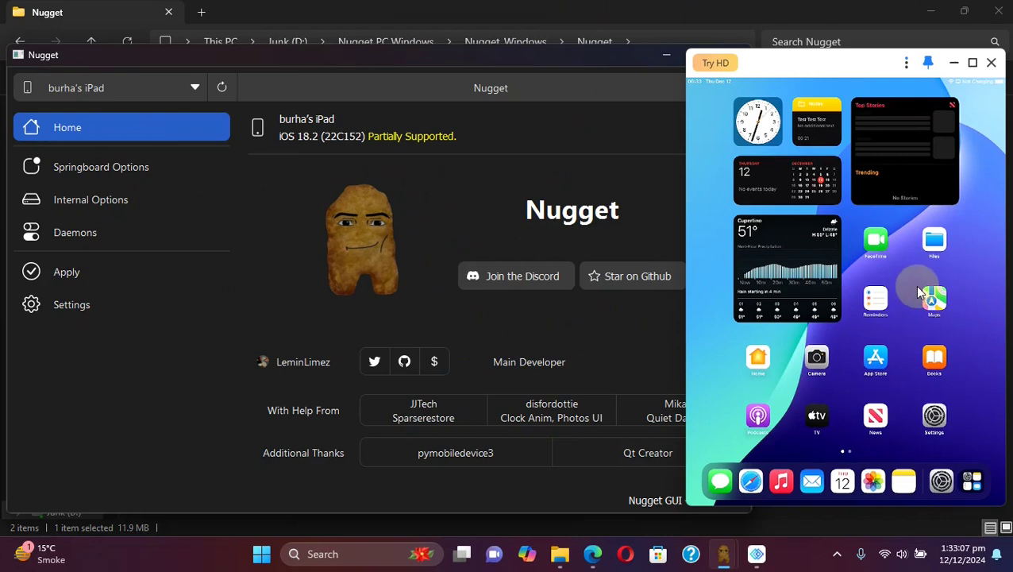
{"action": "scroll", "coordinate": [917, 289], "scroll_direction": "right", "scroll_amount": 3}
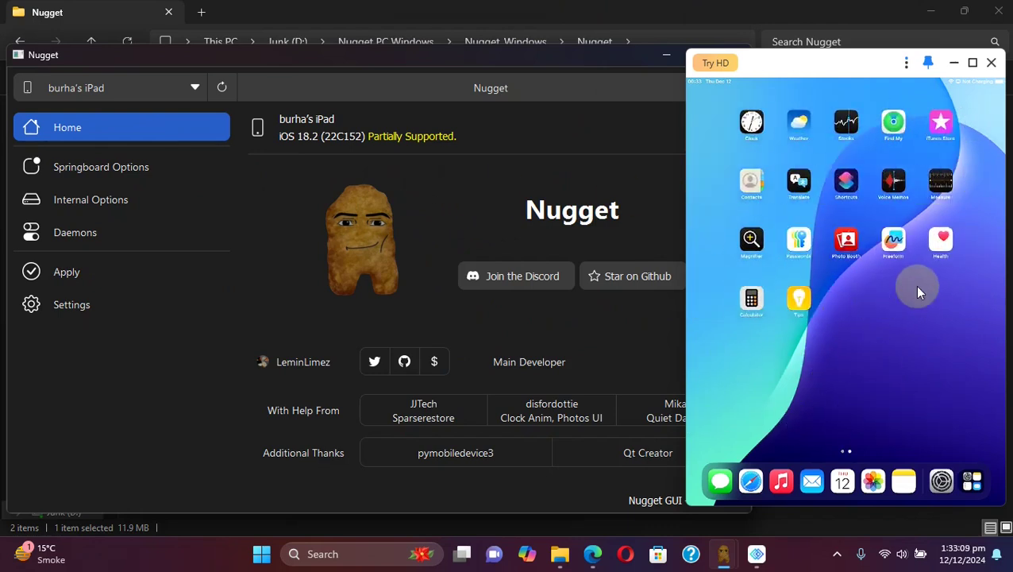